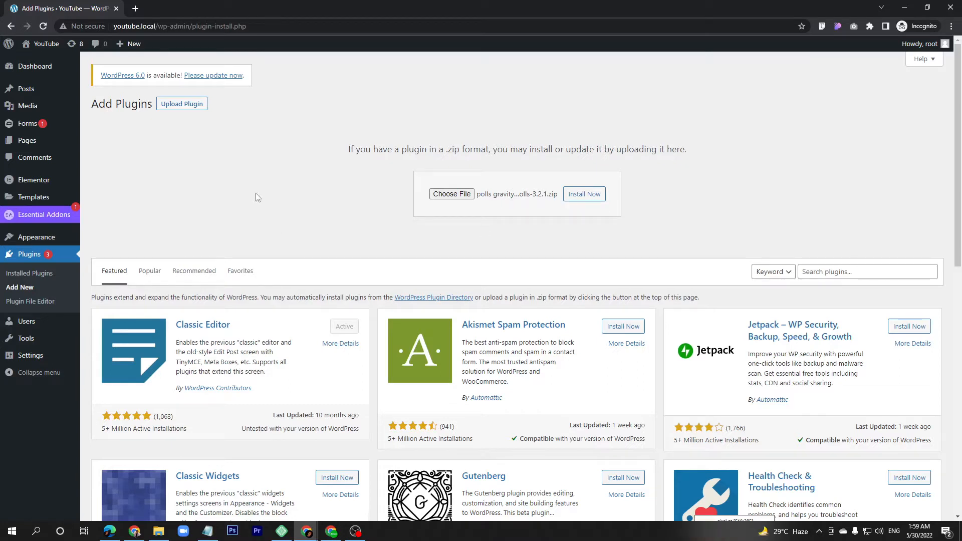
# Open the personal portfolio website in a new browser tab
pyautogui.click(136, 8)
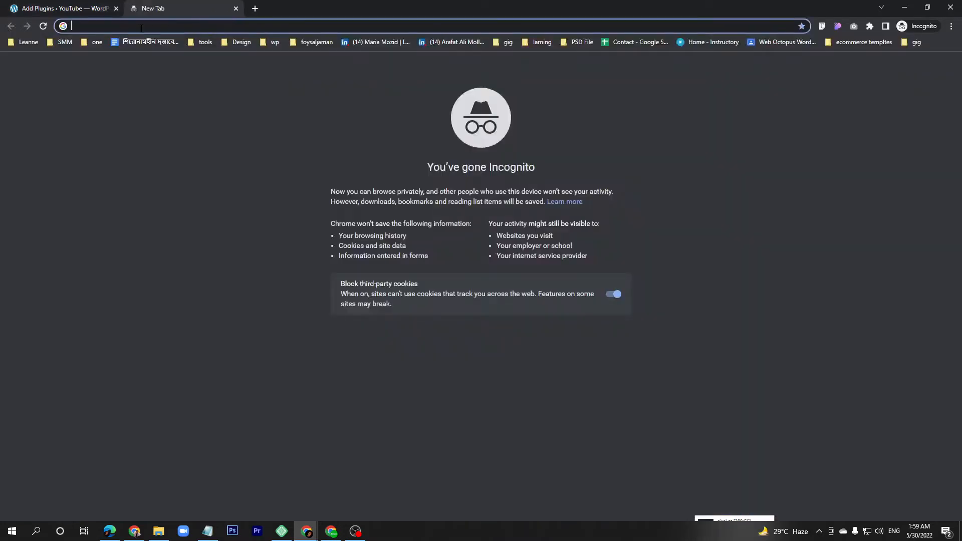
pyautogui.write('foysaljaman.com')
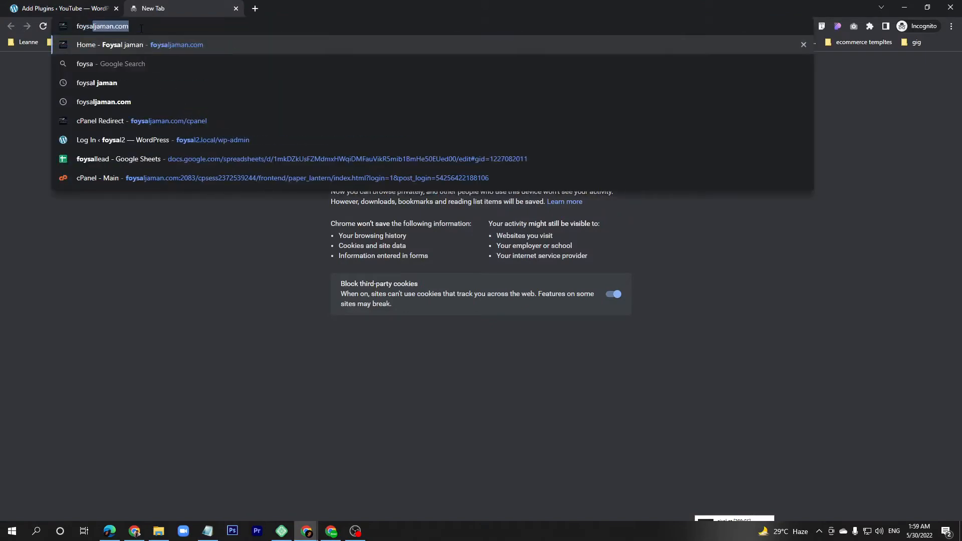
pyautogui.press('Return')
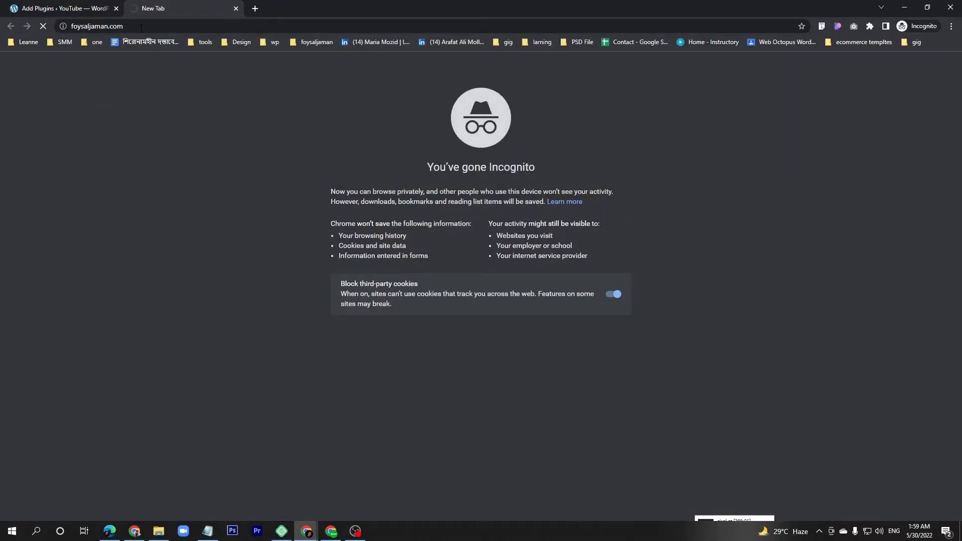
# Return to the Add Plugins page, then install and activate the chosen Gravity Forms polls 3.2.1 zip
pyautogui.click(72, 11)
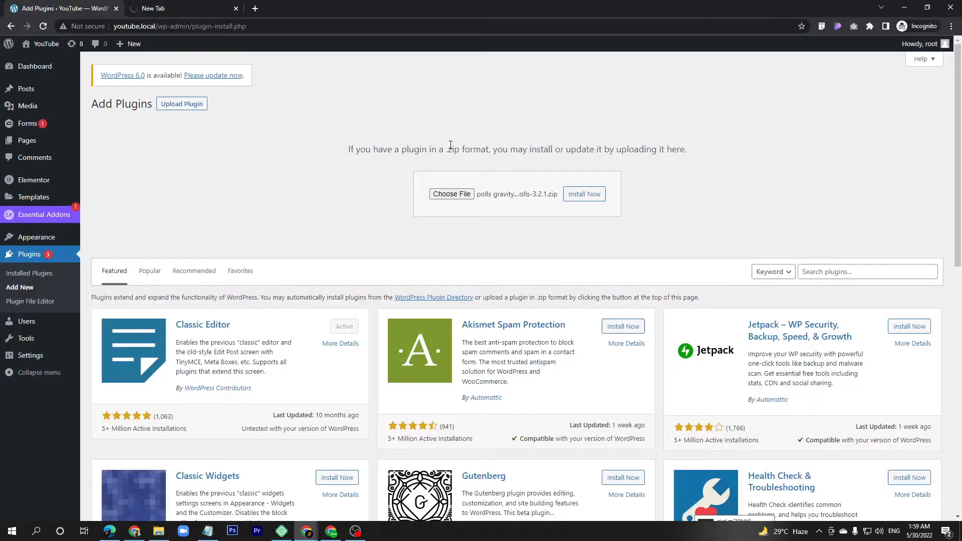
pyautogui.click(587, 196)
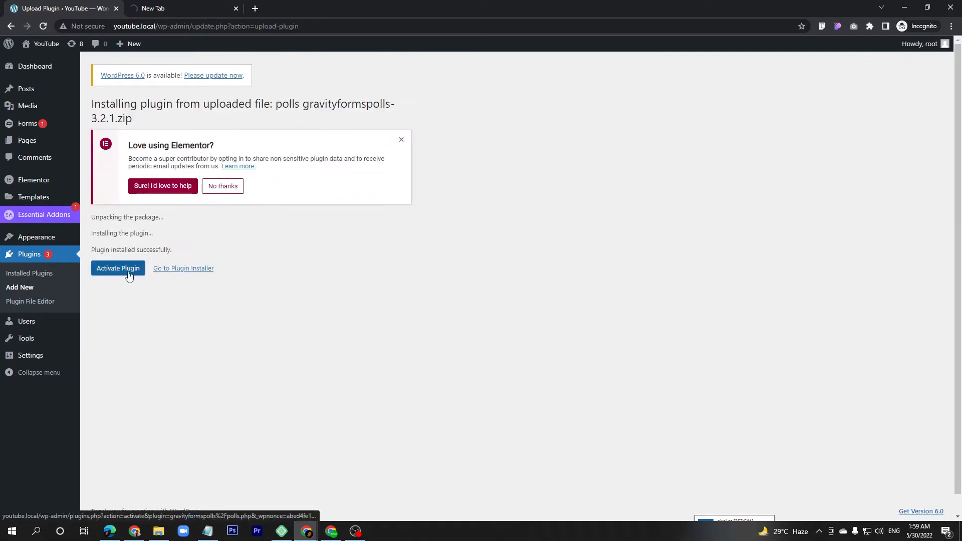
pyautogui.click(118, 269)
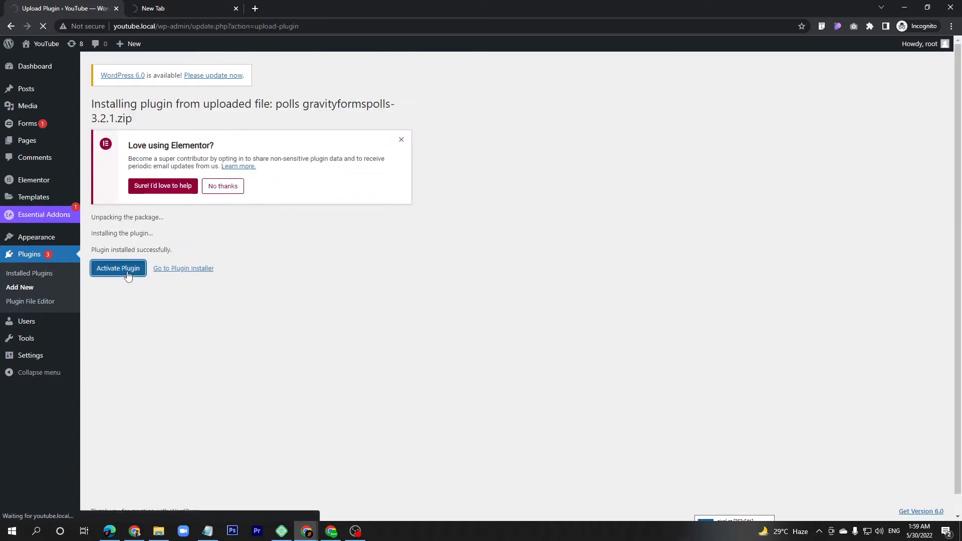
# Create a new Gravity Forms form titled "poll"
pyautogui.moveTo(17, 125)
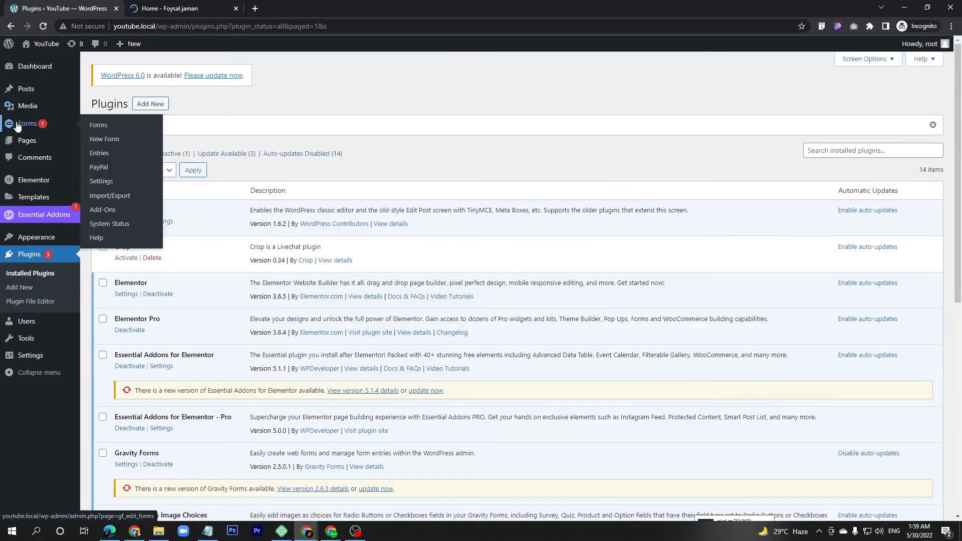
pyautogui.click(103, 138)
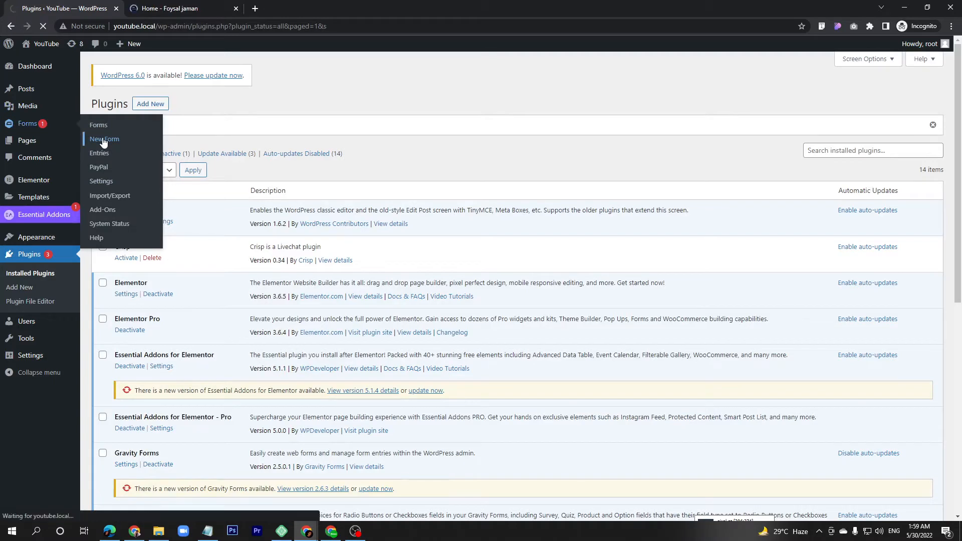
pyautogui.click(427, 172)
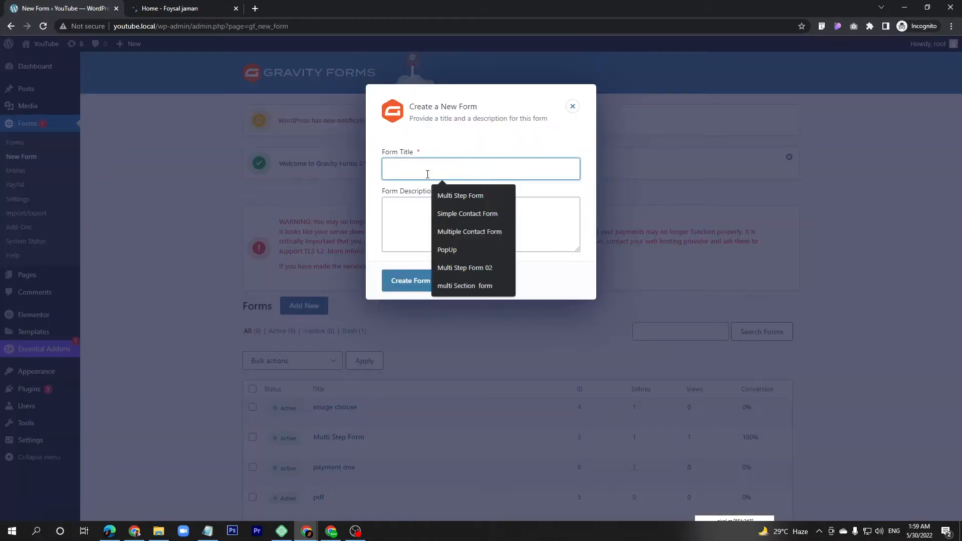
pyautogui.write('poll')
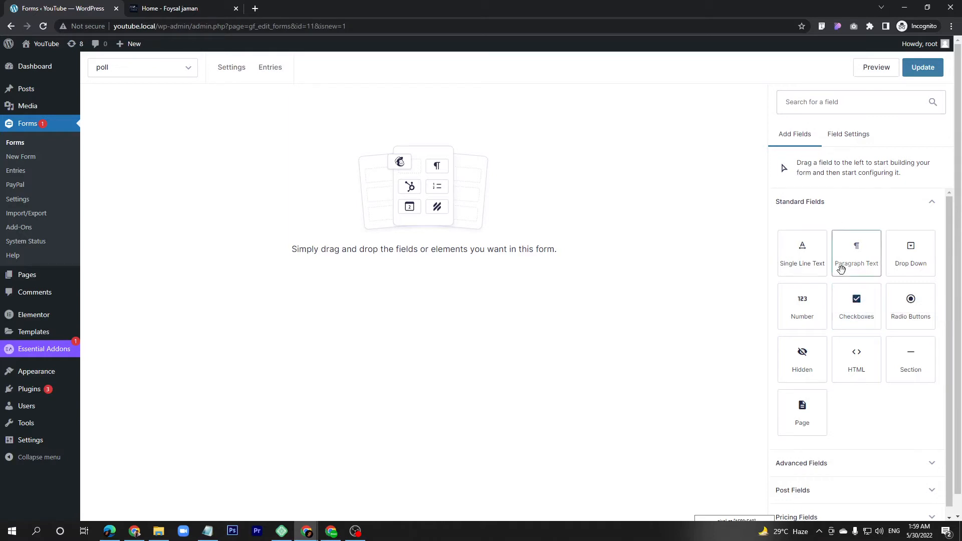
# Add a Poll field from the advanced fields to the empty form
pyautogui.click(825, 208)
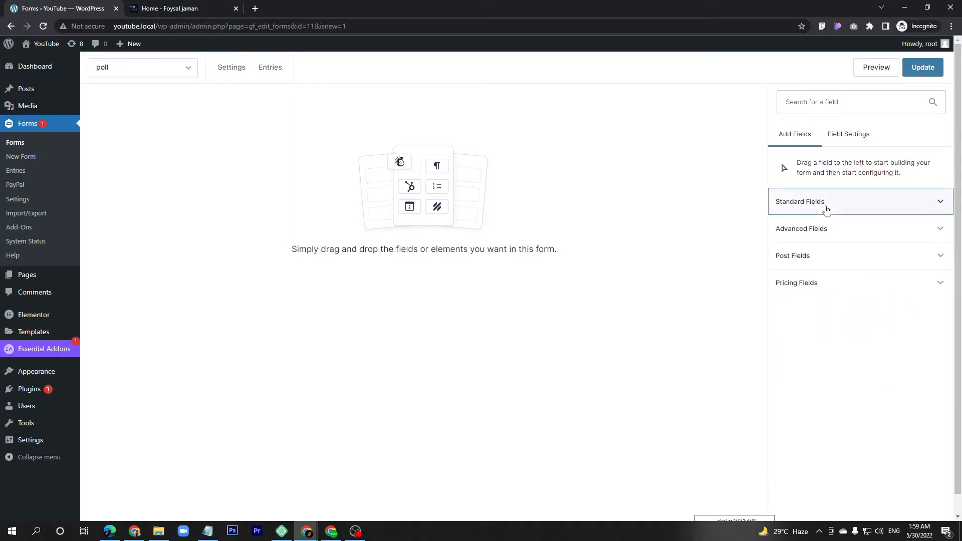
pyautogui.click(815, 233)
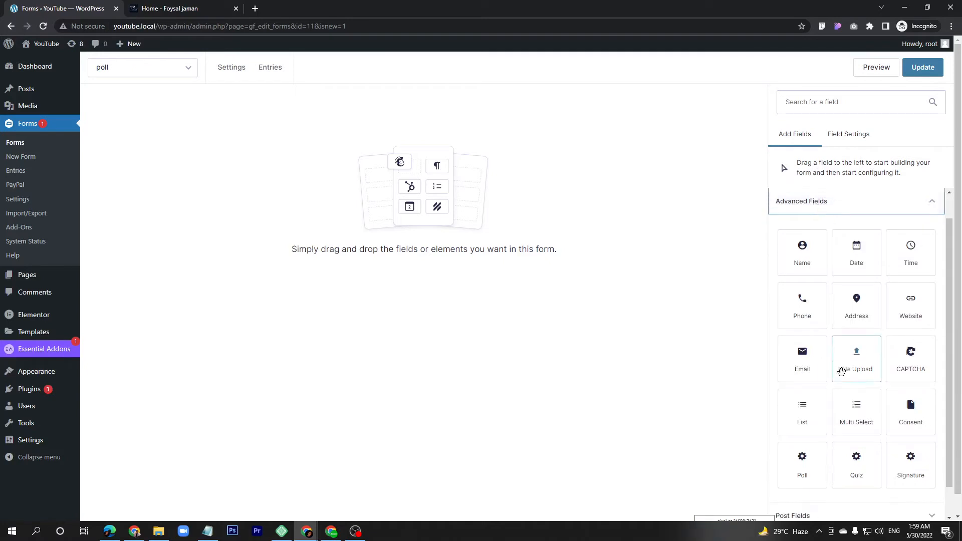
pyautogui.scroll(-1, 841, 371)
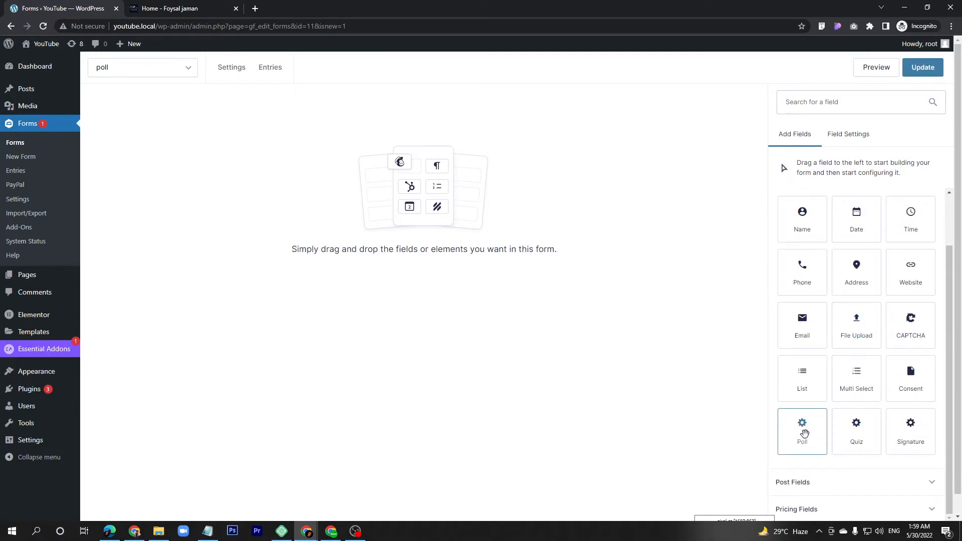
pyautogui.moveTo(804, 434); pyautogui.dragTo(232, 163)
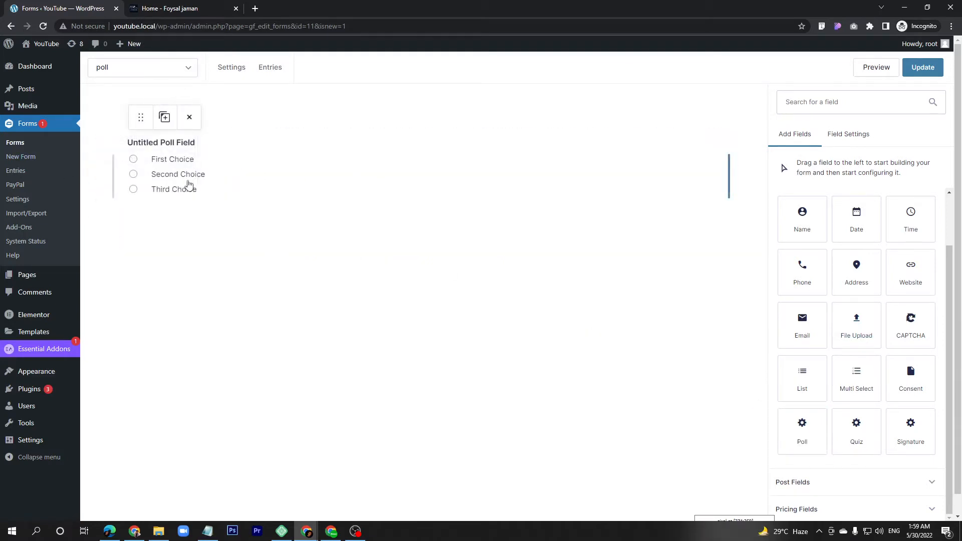
# Set the Poll field's question to "Will bangladesh win today?"
pyautogui.click(189, 184)
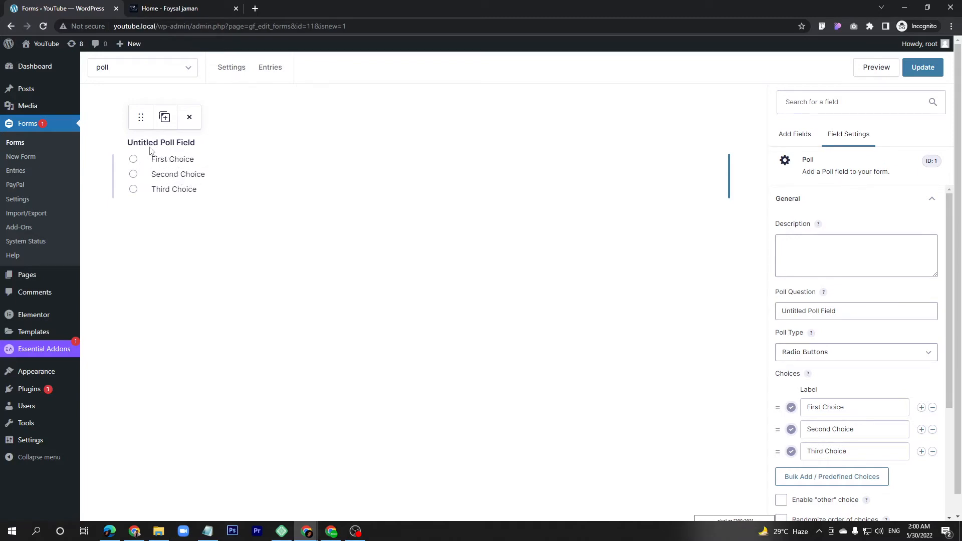
pyautogui.tripleClick(819, 311)
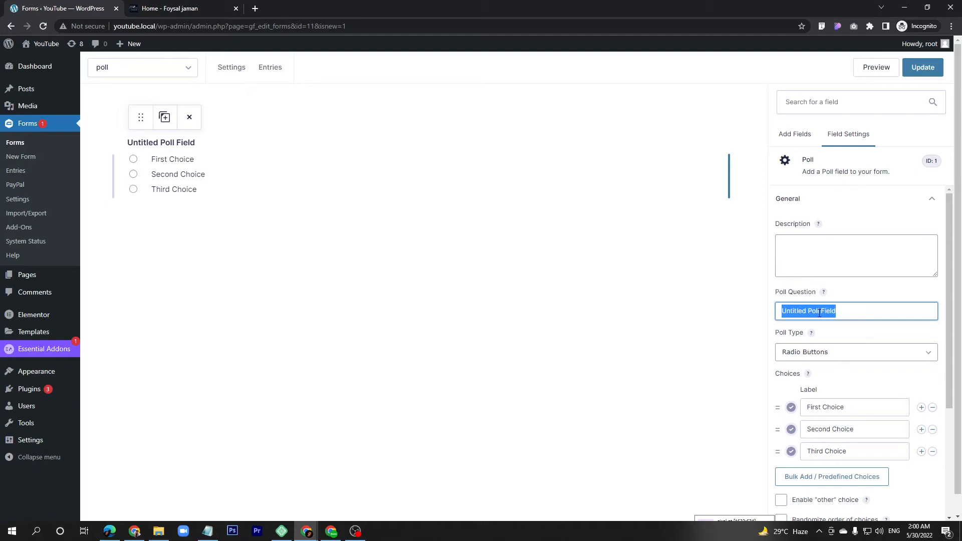
pyautogui.click(816, 354)
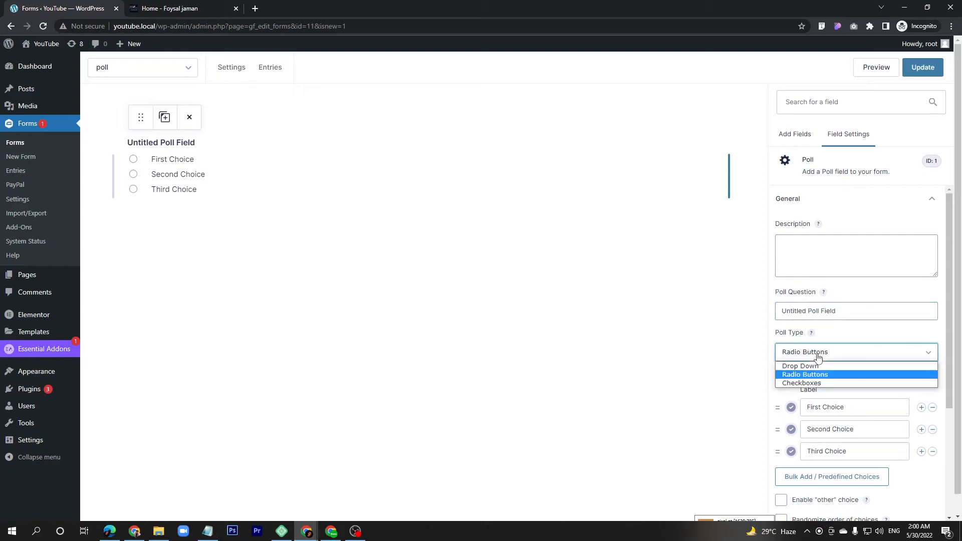
pyautogui.click(835, 314)
pyautogui.tripleClick(836, 313)
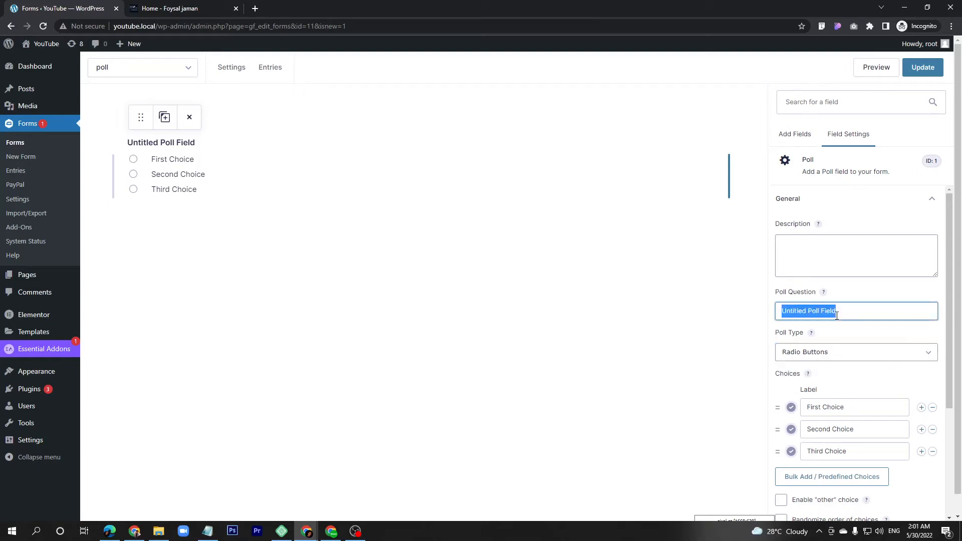
pyautogui.write('Will bang')
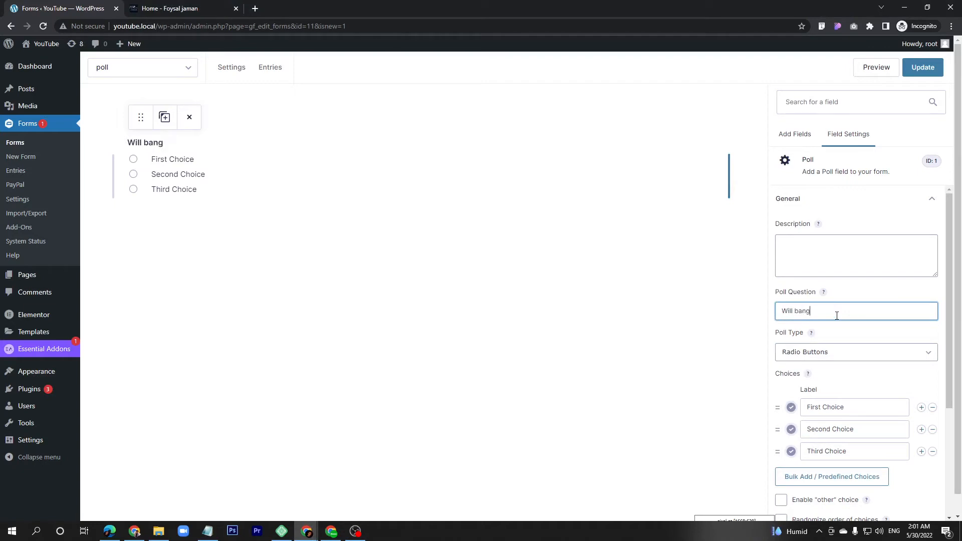
pyautogui.press('BackSpace')
pyautogui.write('gladesh win today')
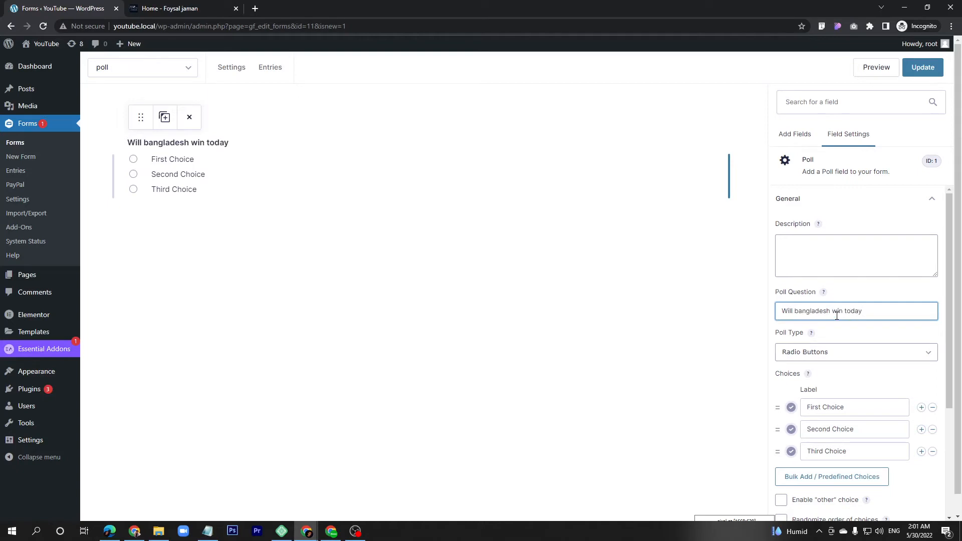
pyautogui.write('?')
# Set the poll type to Checkboxes and label the three choices "Yes", "No" and "YES or NOT"
pyautogui.click(804, 356)
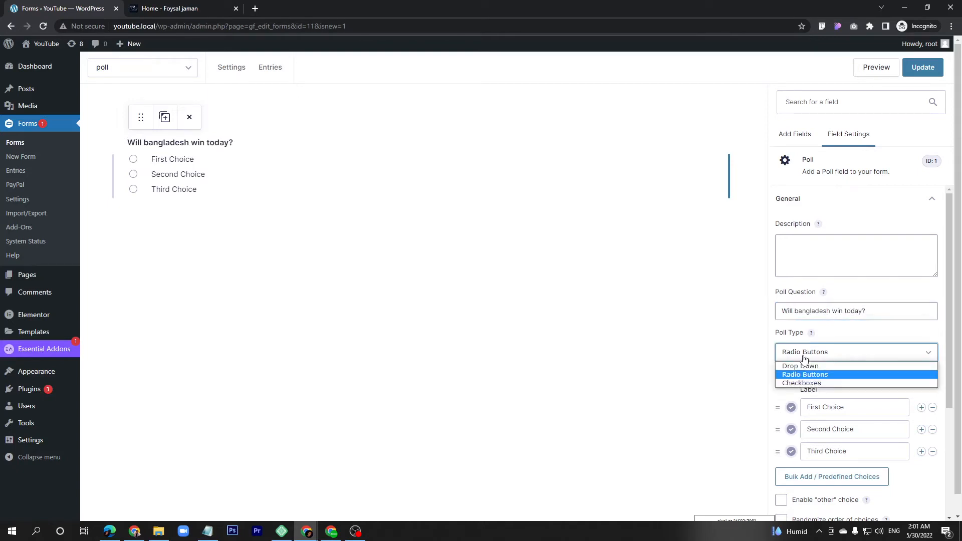
pyautogui.click(798, 383)
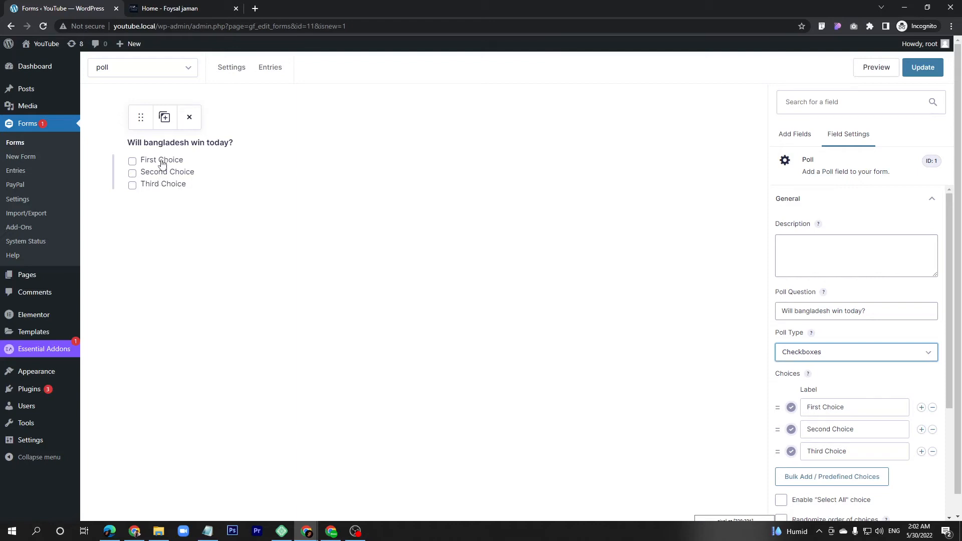
pyautogui.tripleClick(862, 407)
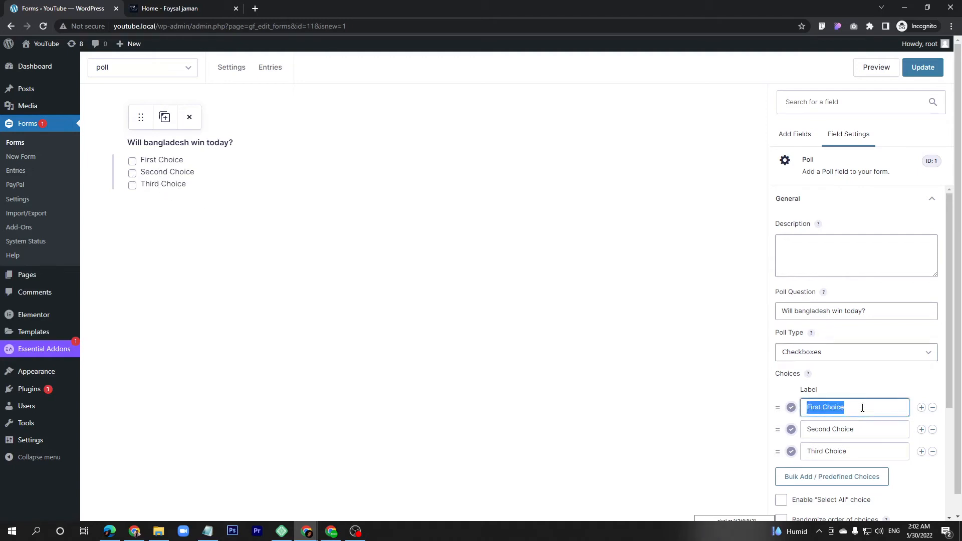
pyautogui.write('Yes')
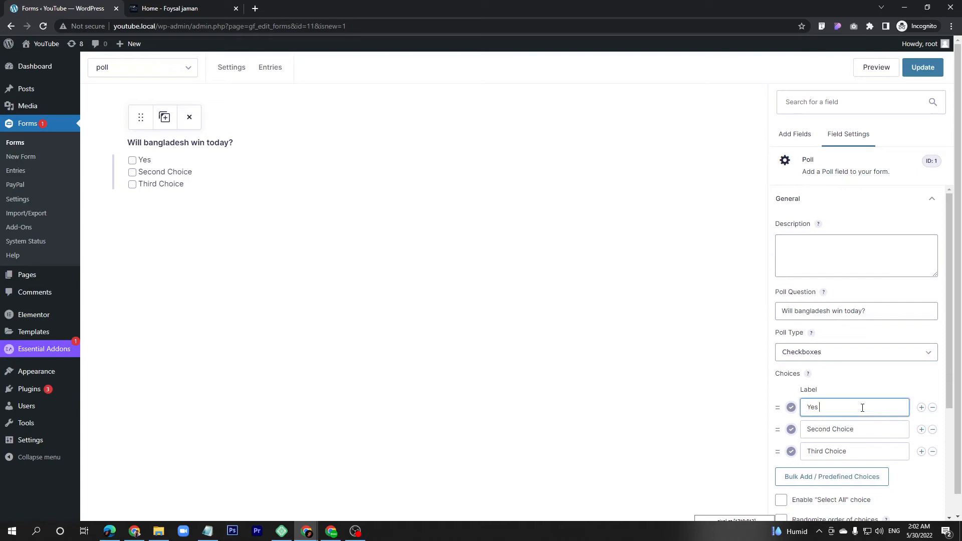
pyautogui.tripleClick(861, 430)
pyautogui.write('No')
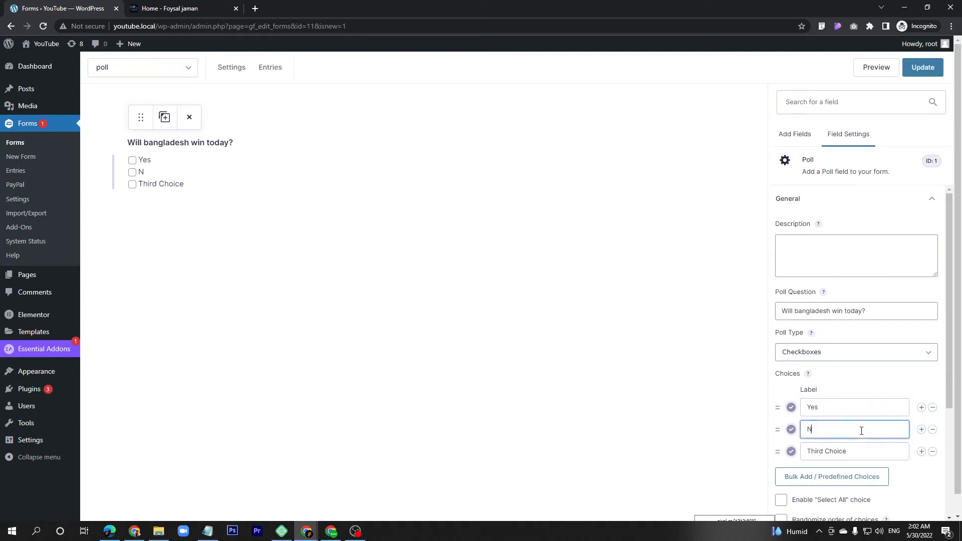
pyautogui.tripleClick(835, 456)
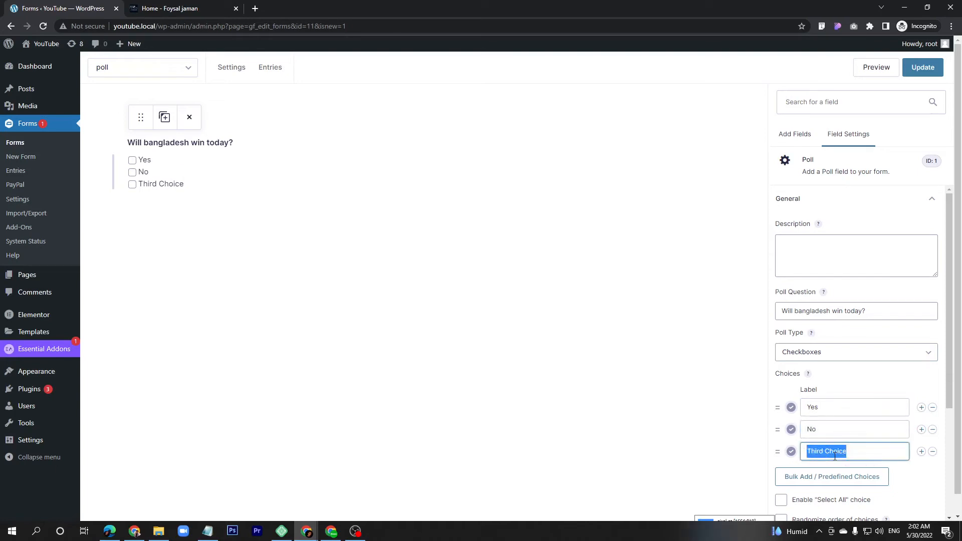
pyautogui.write('Y')
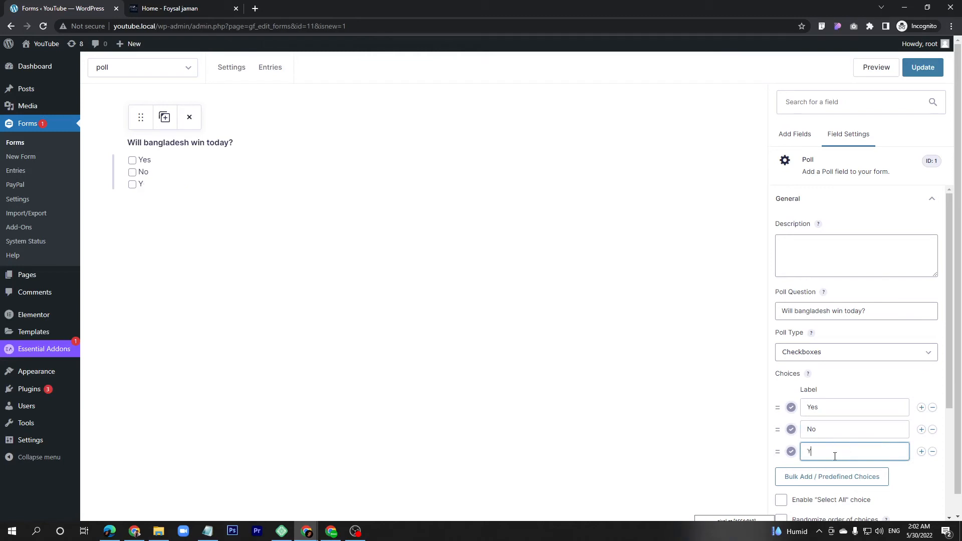
pyautogui.write('ES or NOT')
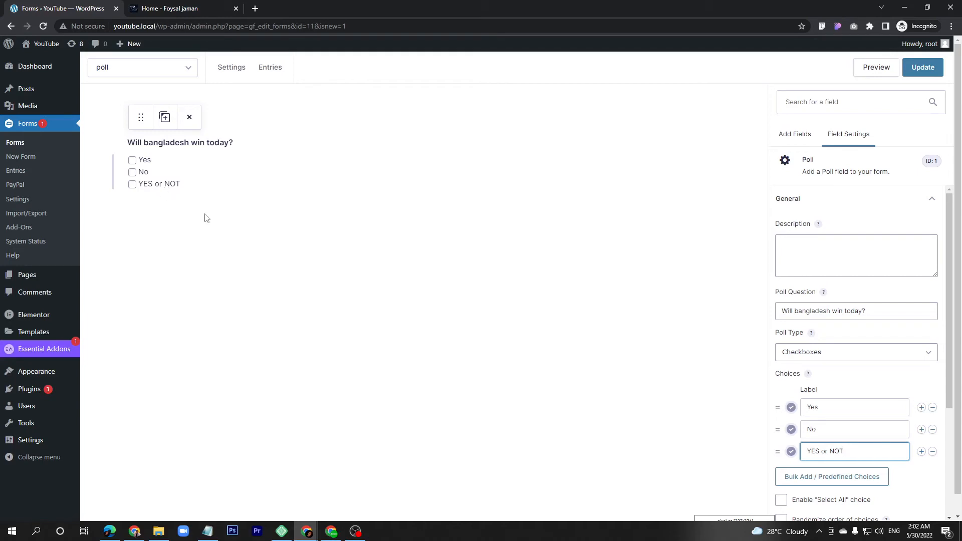
# Change the poll type to Radio Buttons and save the updated form
pyautogui.click(826, 357)
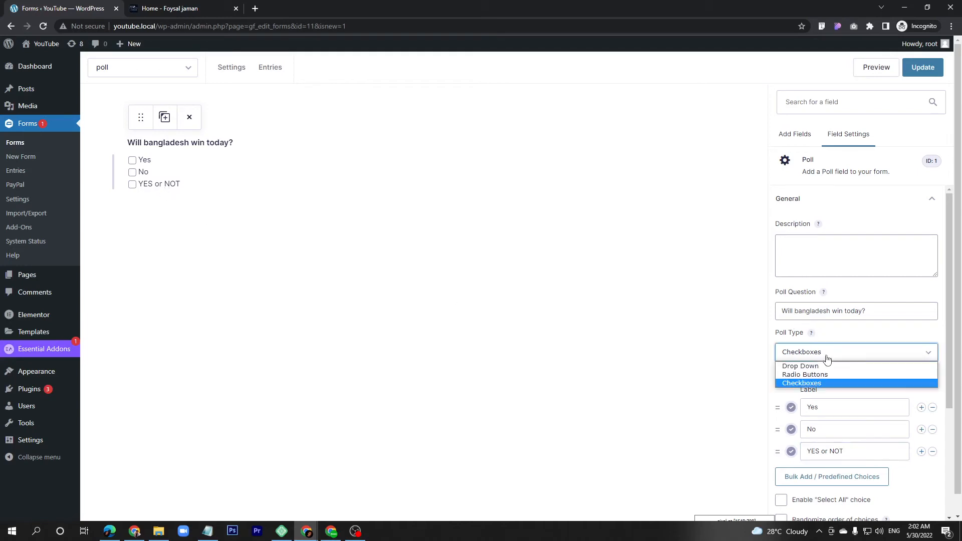
pyautogui.click(822, 384)
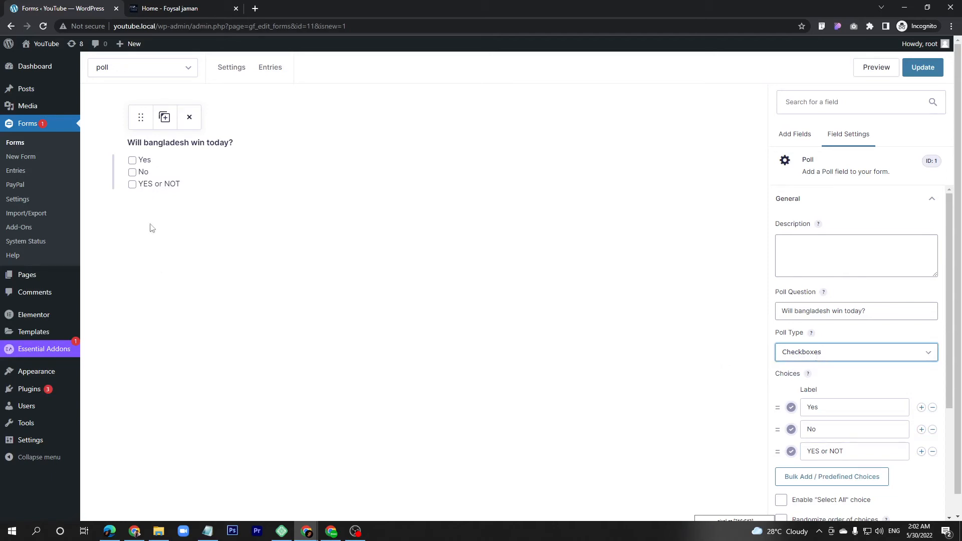
pyautogui.click(873, 354)
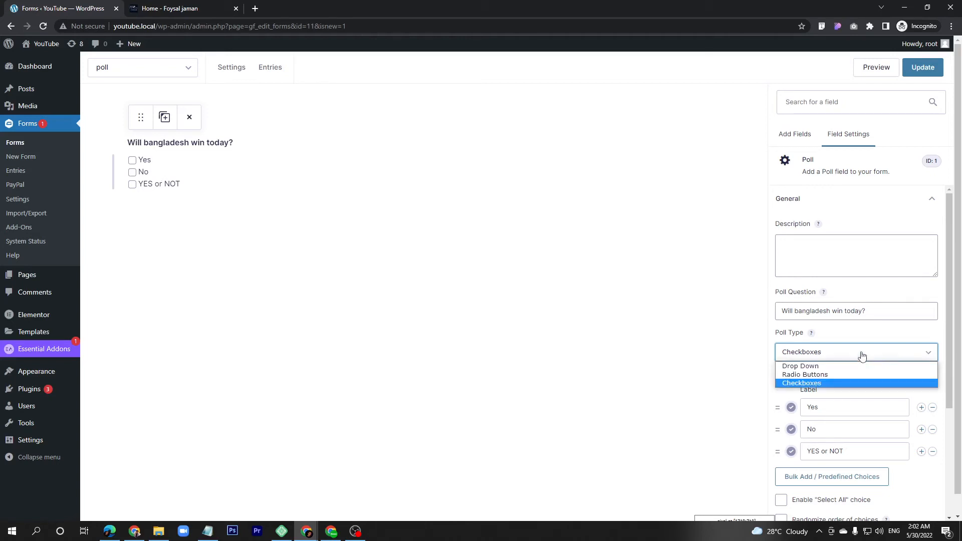
pyautogui.click(822, 375)
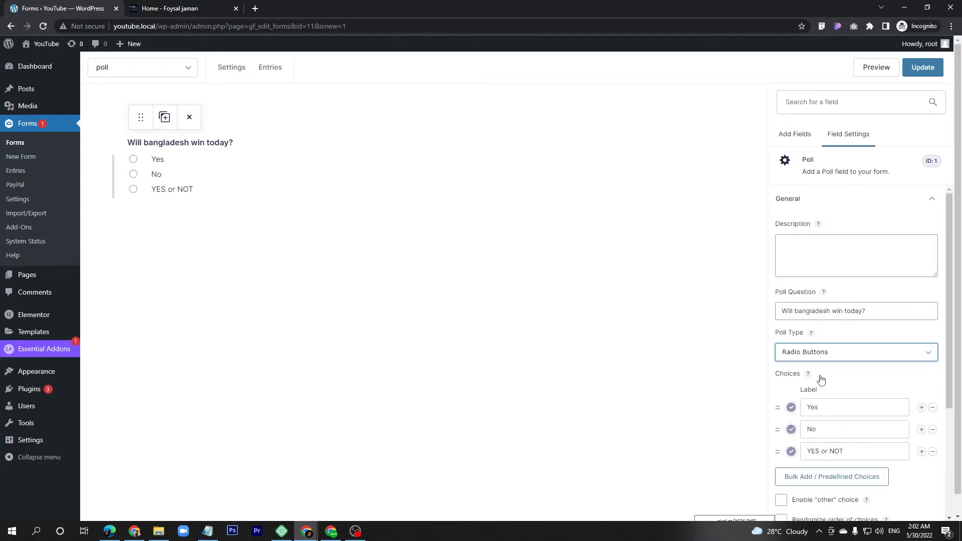
pyautogui.scroll(-3, 819, 383)
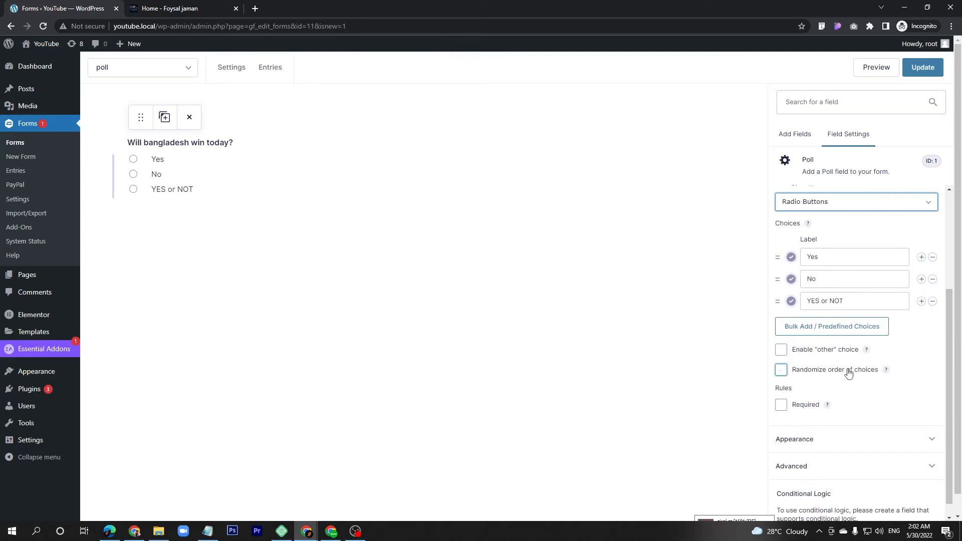
pyautogui.scroll(3, 848, 374)
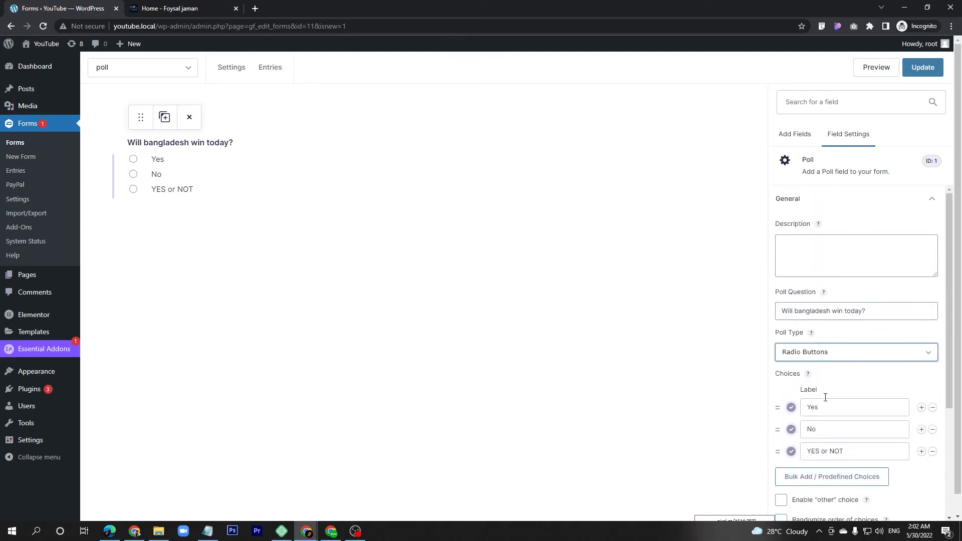
pyautogui.click(921, 75)
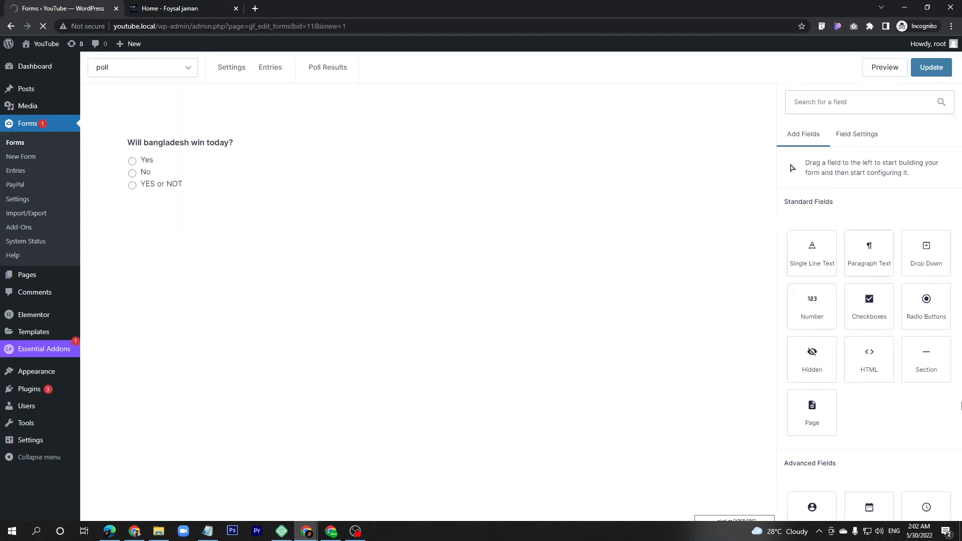
# Preview the poll form and submit a test vote with the answer "Yes"
pyautogui.click(871, 72)
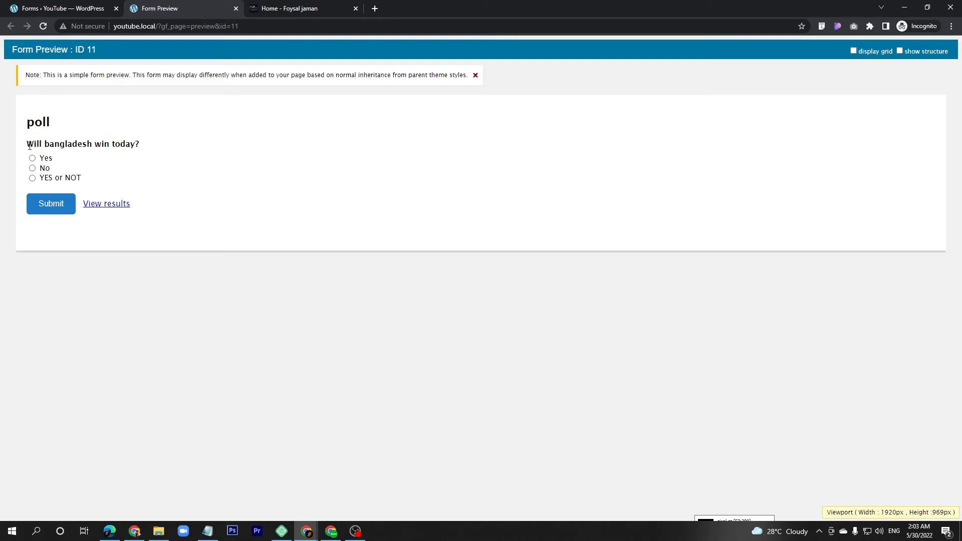
pyautogui.moveTo(26, 144); pyautogui.dragTo(98, 152)
pyautogui.click(74, 156)
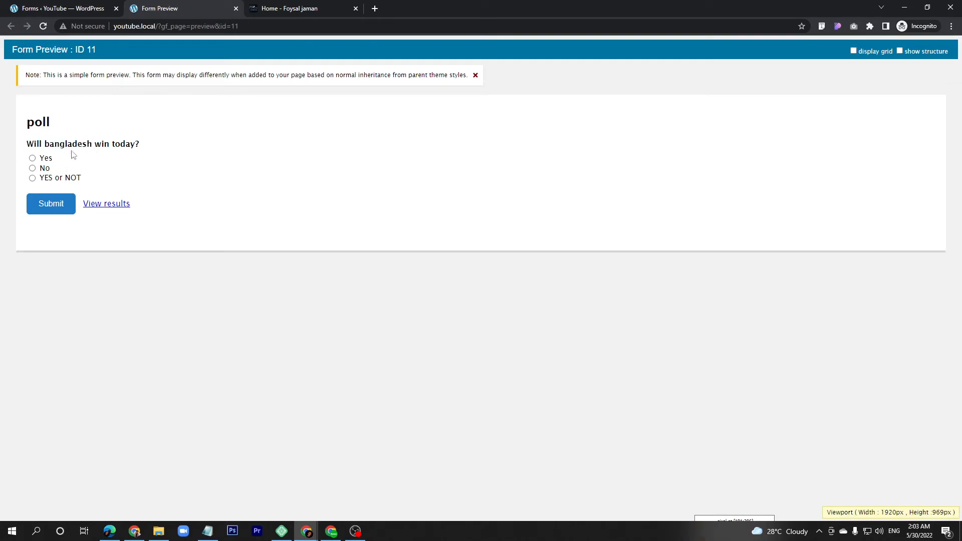
pyautogui.click(33, 158)
pyautogui.click(48, 213)
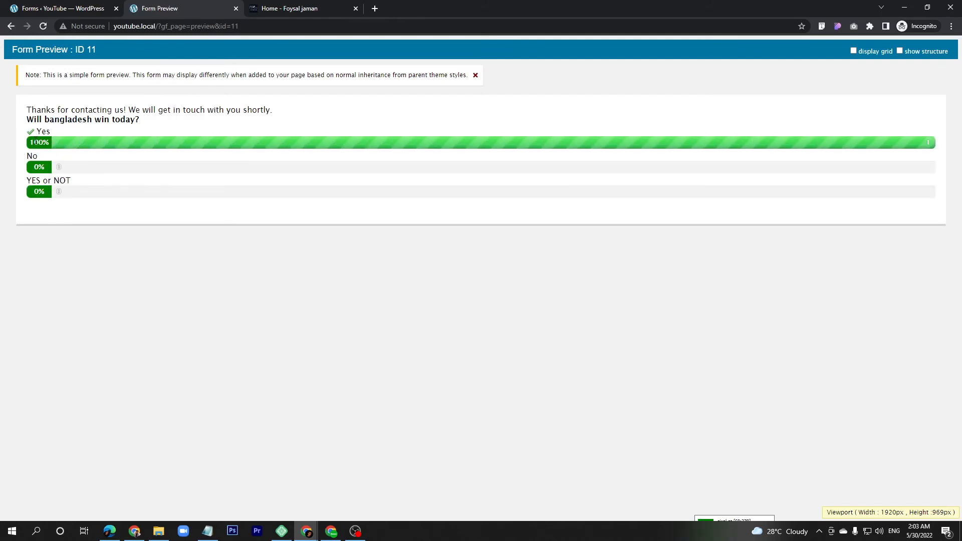
# Examine the result bars for each answer after the vote, and return to the poll form in the form editor
pyautogui.moveTo(35, 141); pyautogui.dragTo(672, 172)
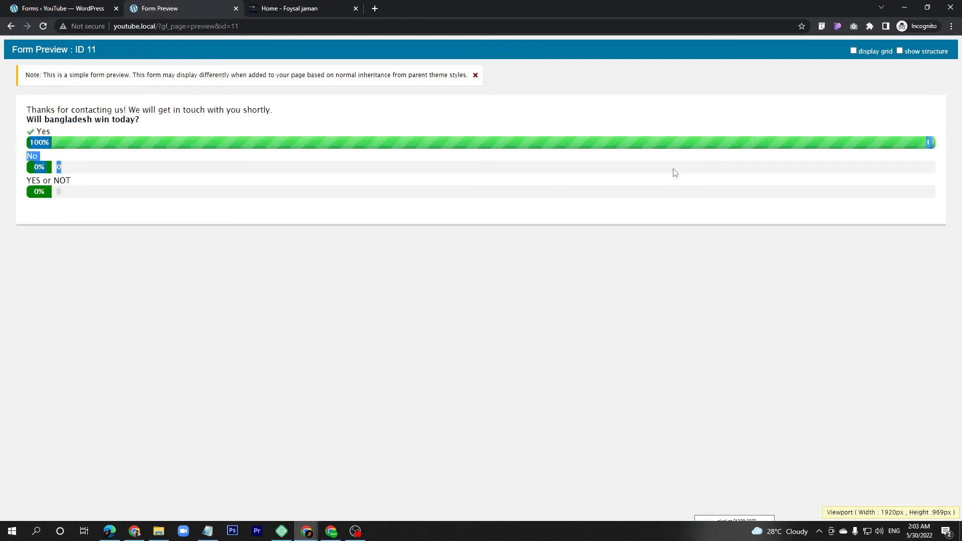
pyautogui.doubleClick(44, 132)
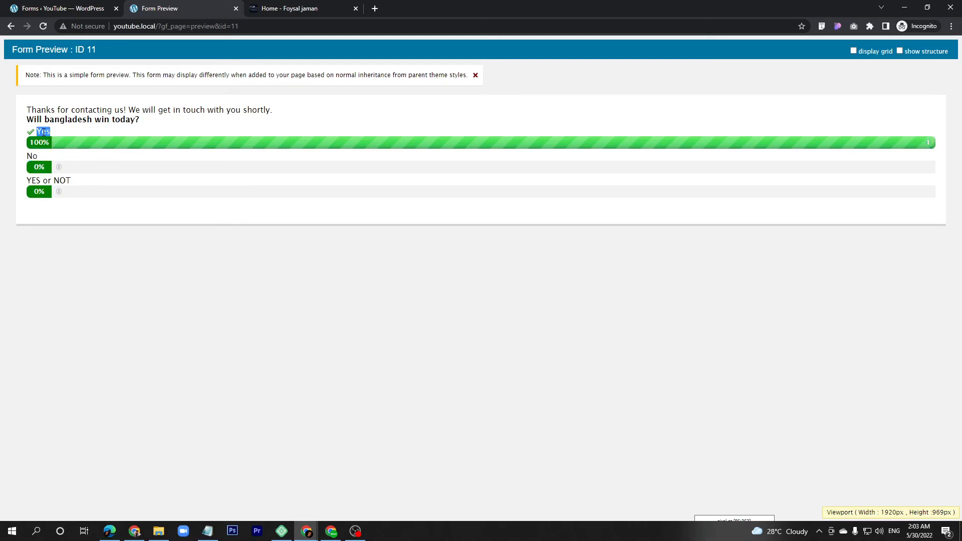
pyautogui.moveTo(35, 144); pyautogui.dragTo(108, 145)
pyautogui.click(7, 28)
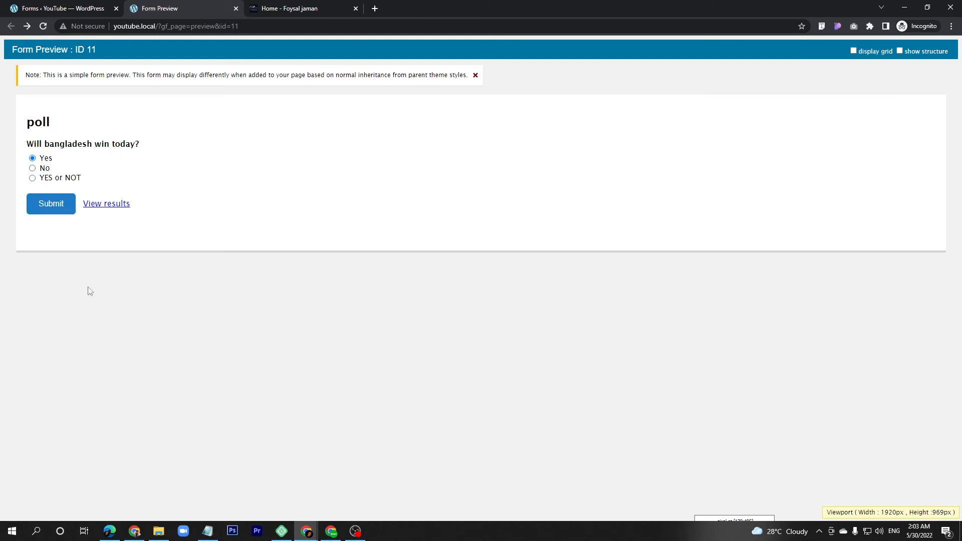
pyautogui.click(61, 4)
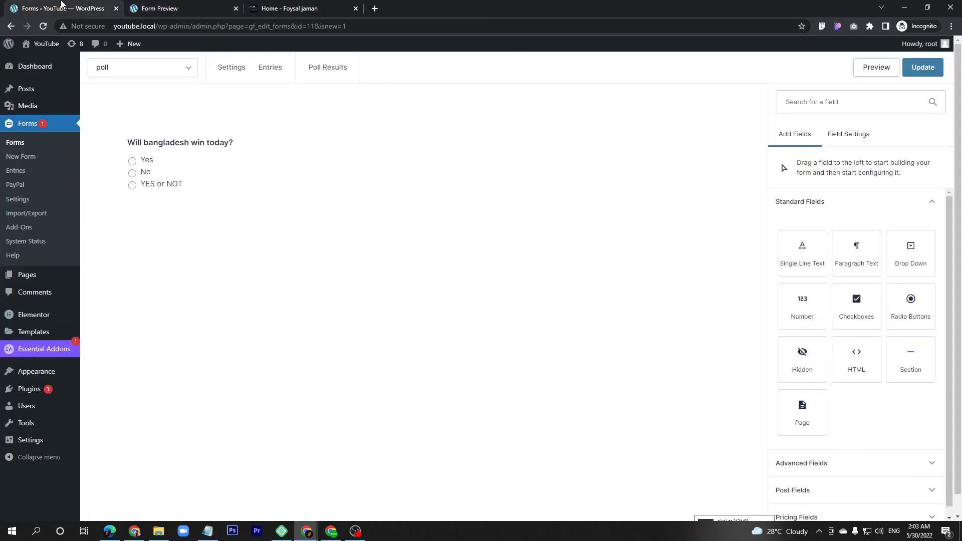